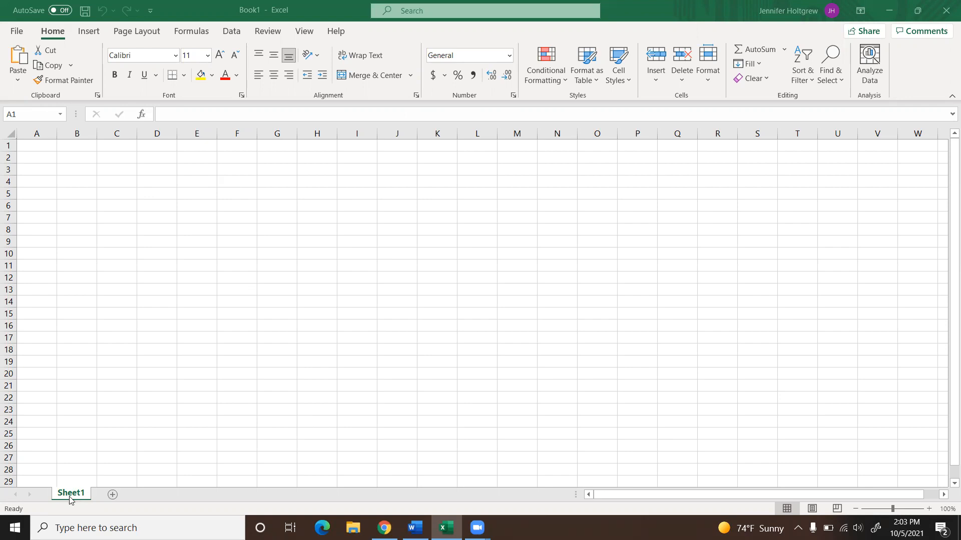
# Step: Add a second worksheet to the workbook and return to Sheet1
pyautogui.click(112, 495)
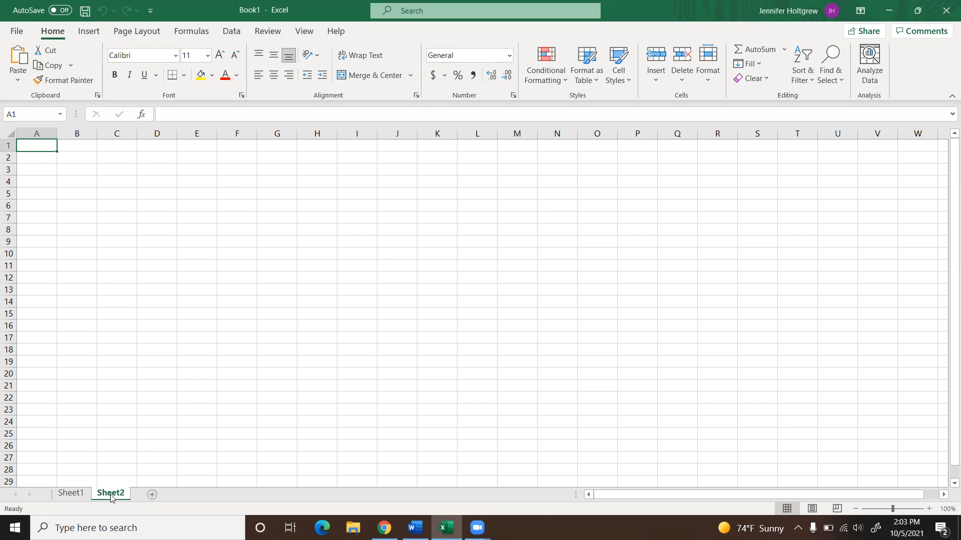
pyautogui.click(73, 495)
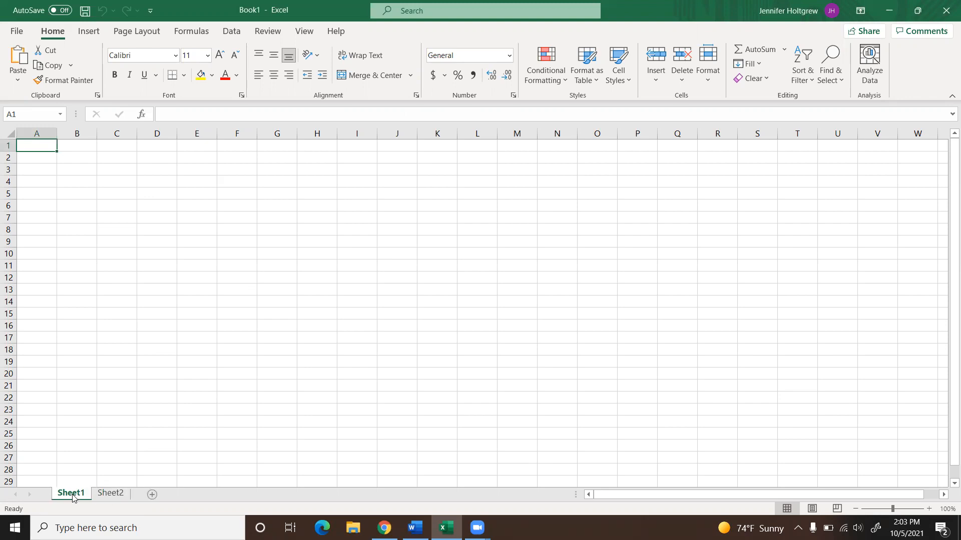
pyautogui.rightClick(73, 496)
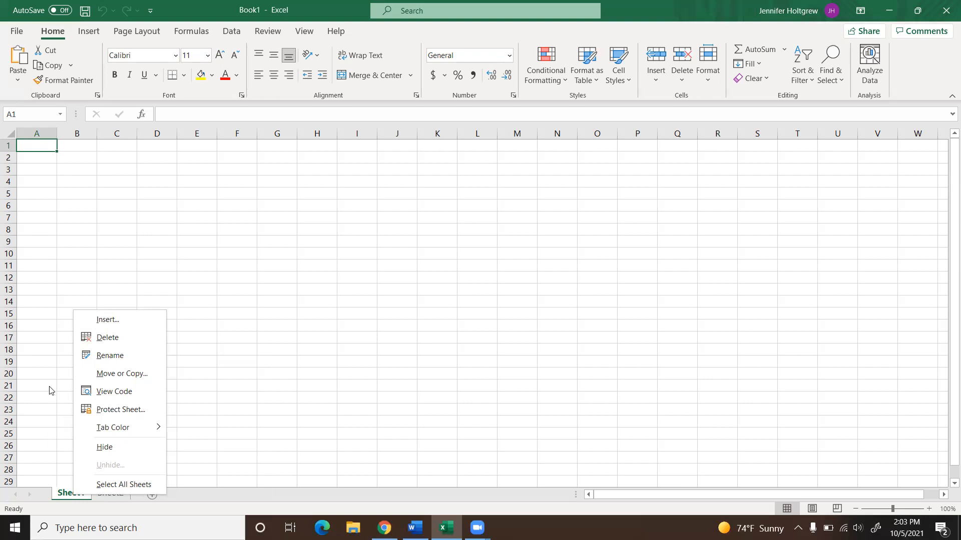
pyautogui.click(126, 320)
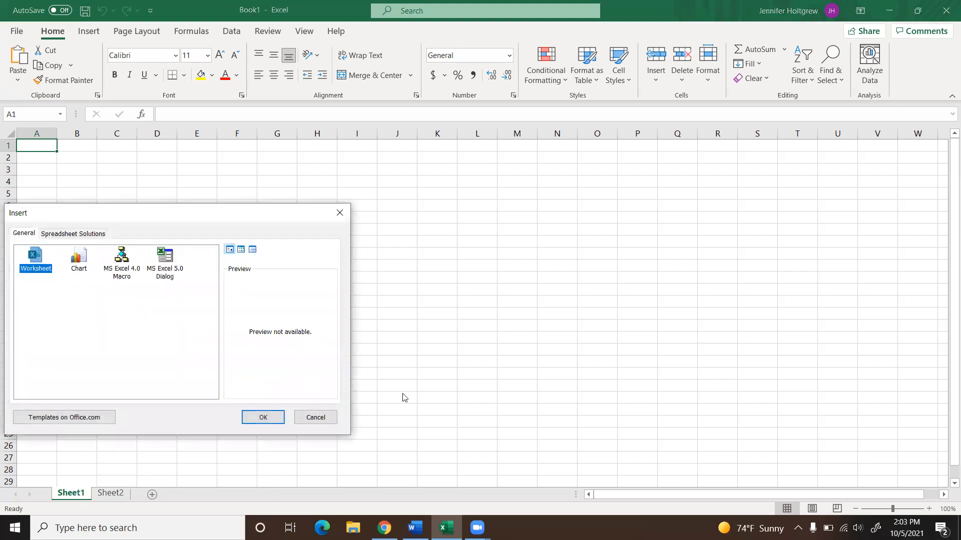
pyautogui.click(302, 418)
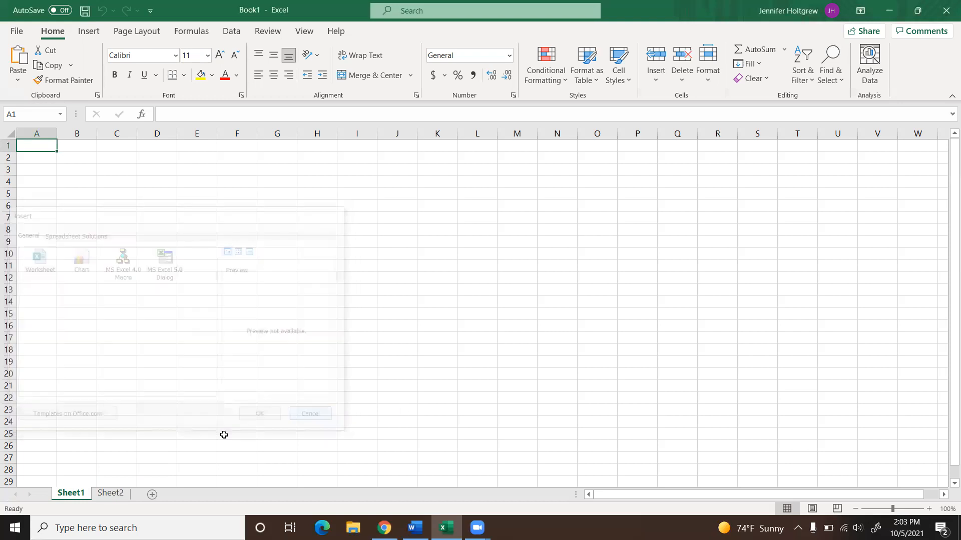
# Step: Rename the Sheet1 worksheet as October Stats
pyautogui.rightClick(69, 495)
pyautogui.click(121, 352)
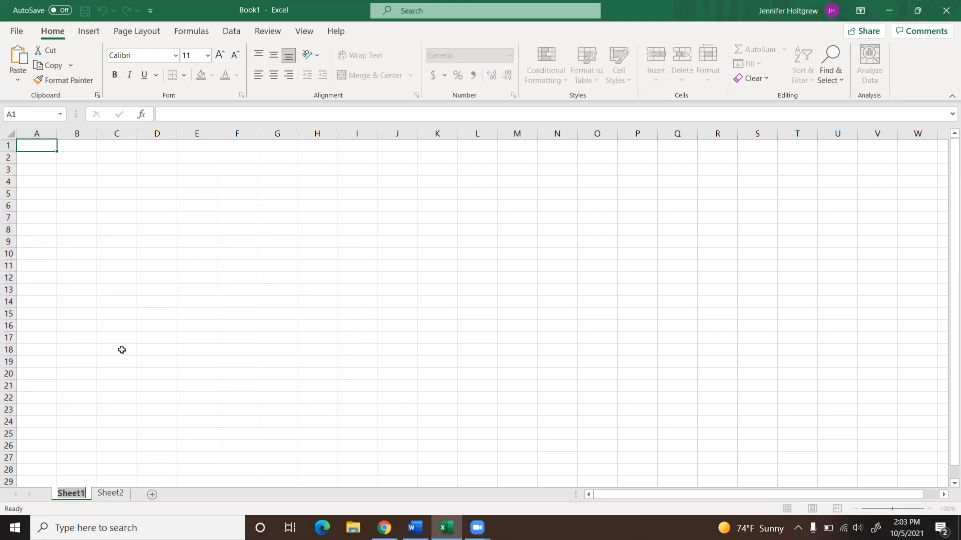
pyautogui.press('BackSpace')
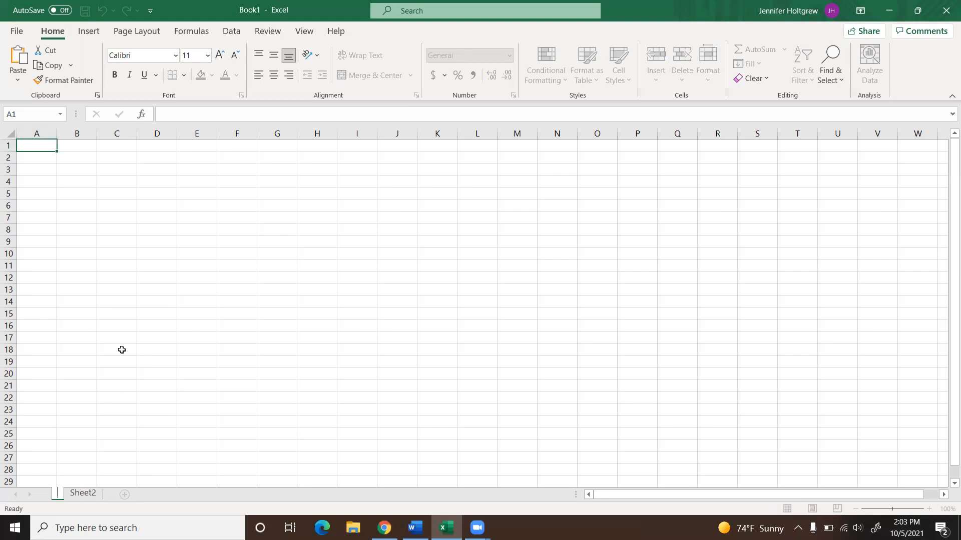
pyautogui.write('October STa')
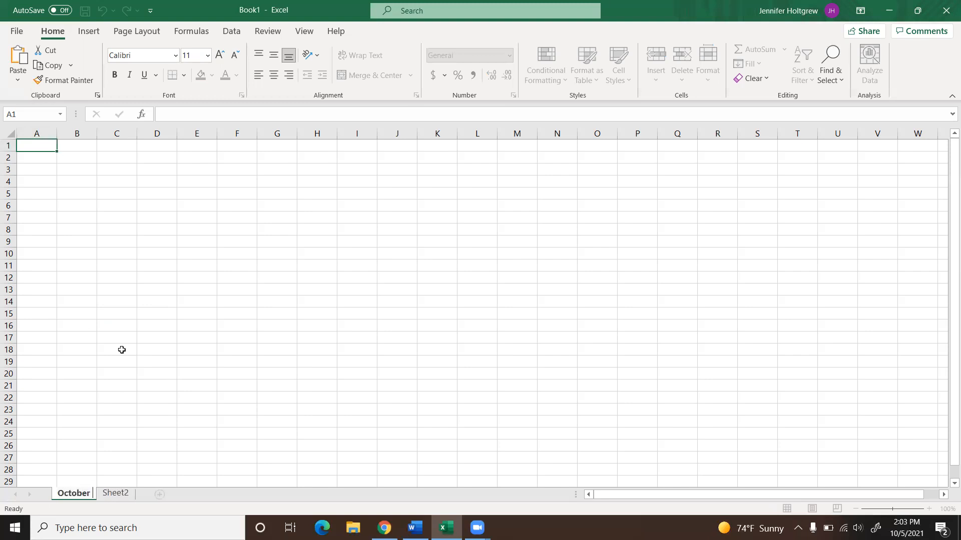
pyautogui.press('BackSpace')
pyautogui.press('BackSpace')
pyautogui.write('tats')
pyautogui.click(278, 363)
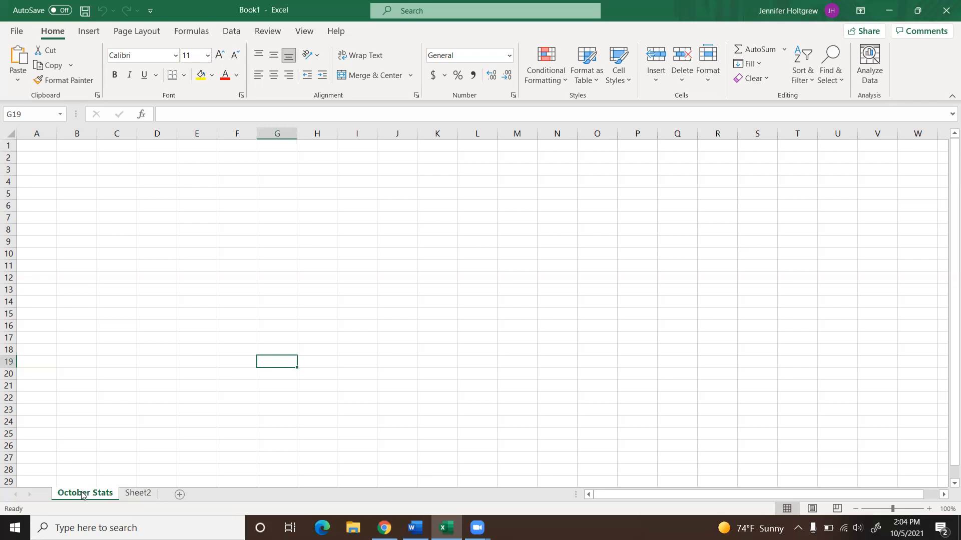
# Step: Move the October Stats sheet after Sheet2, restore the original sheet order, and return to October Stats
pyautogui.moveTo(83, 494); pyautogui.dragTo(167, 495)
pyautogui.moveTo(73, 493); pyautogui.dragTo(169, 494)
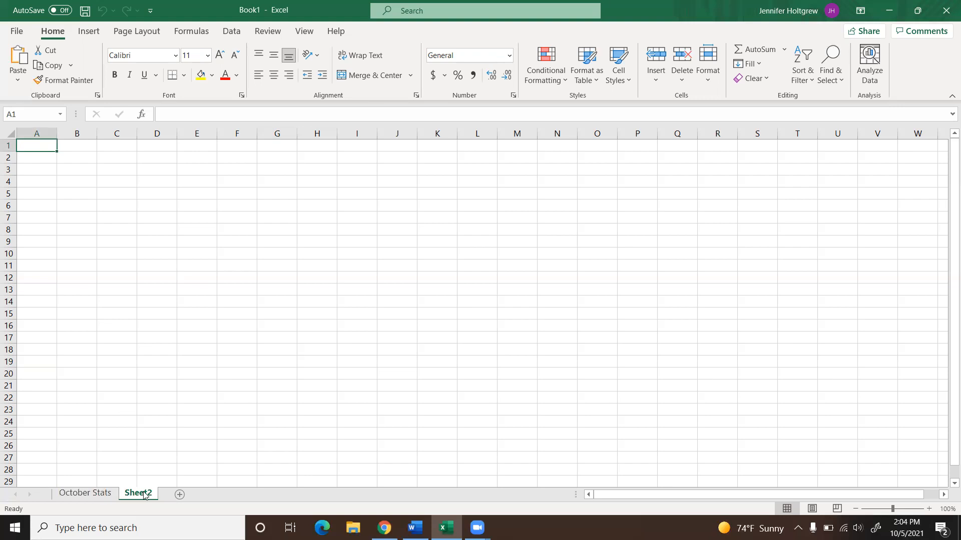
pyautogui.click(90, 494)
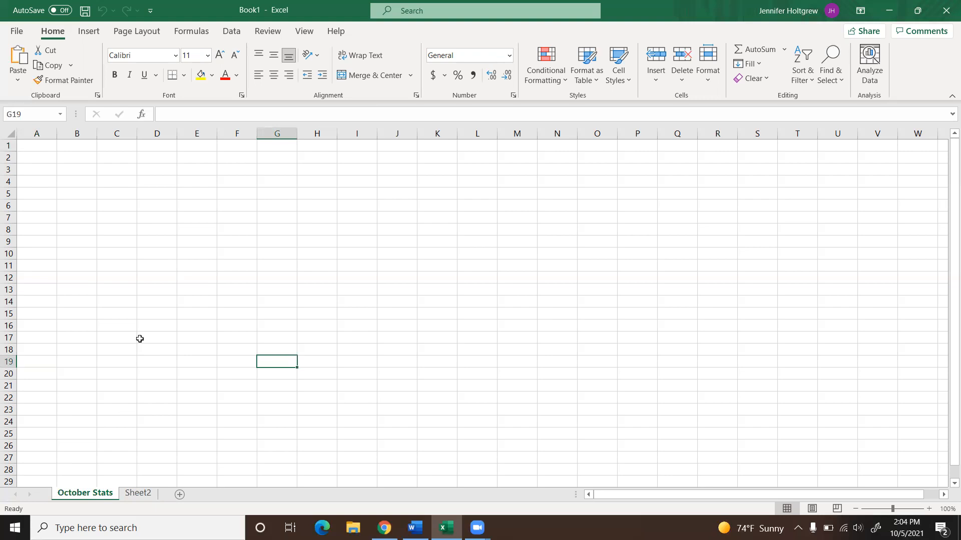
# Step: Select cell A1, all of row 1 and all of column A in turn to examine cell, row and column selection
pyautogui.click(36, 146)
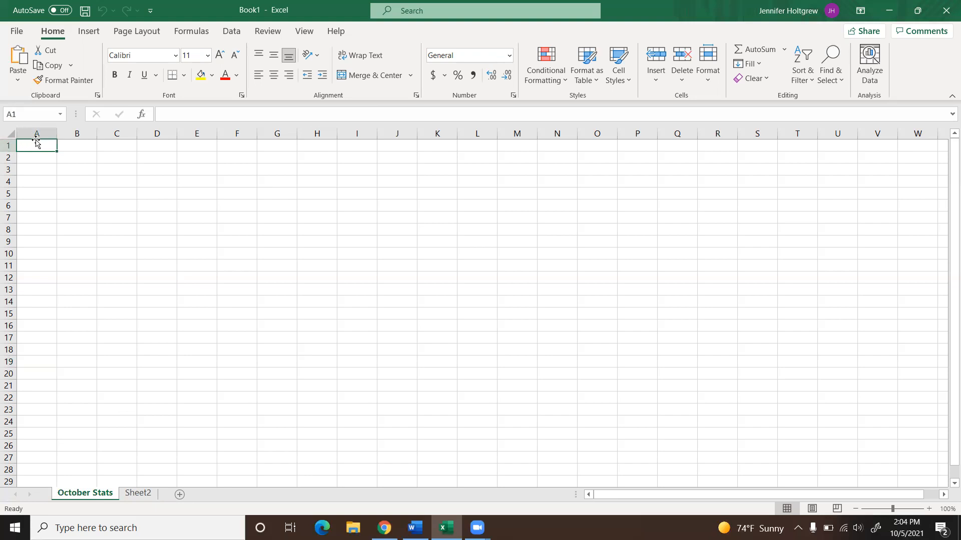
pyautogui.click(84, 128)
pyautogui.click(8, 146)
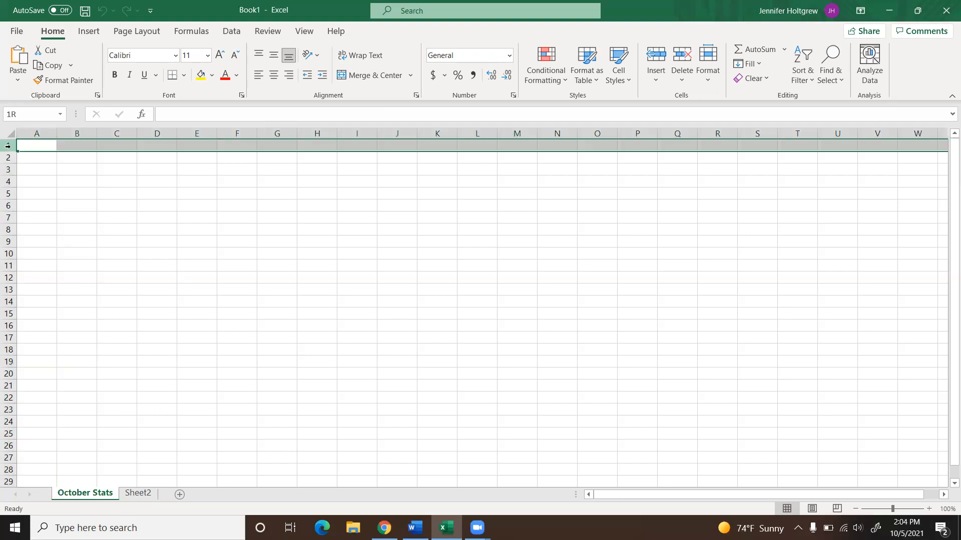
pyautogui.click(37, 133)
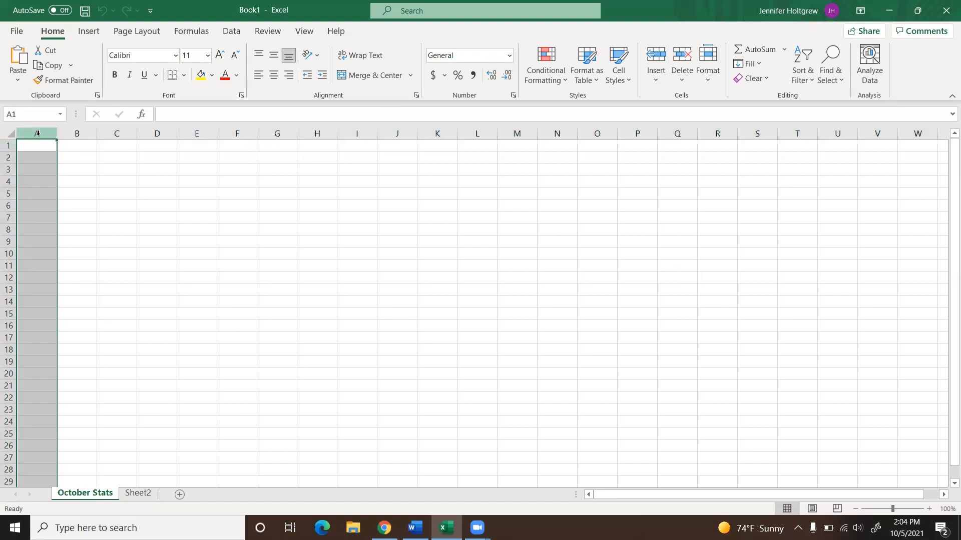
pyautogui.click(8, 145)
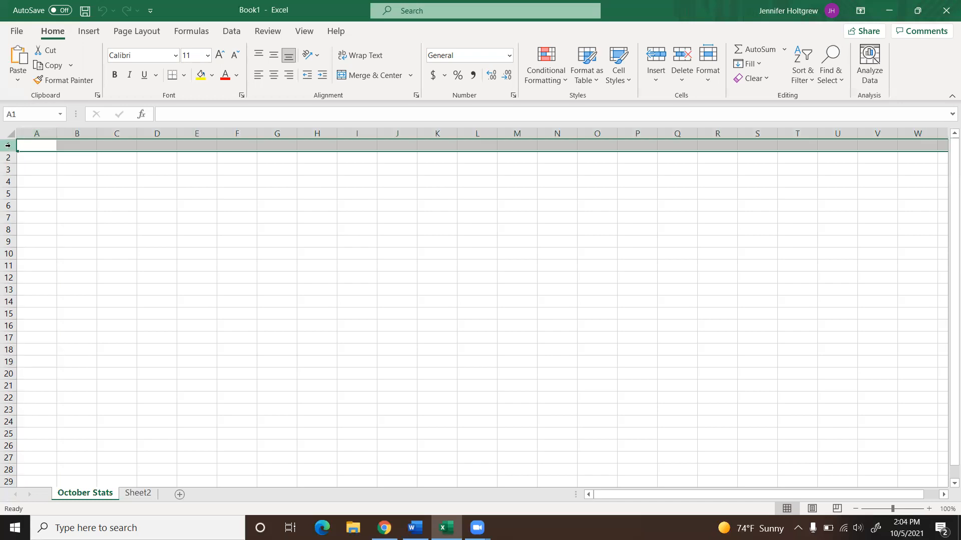
# Step: Enter the formula =(1004*3) in cell I7
pyautogui.click(367, 217)
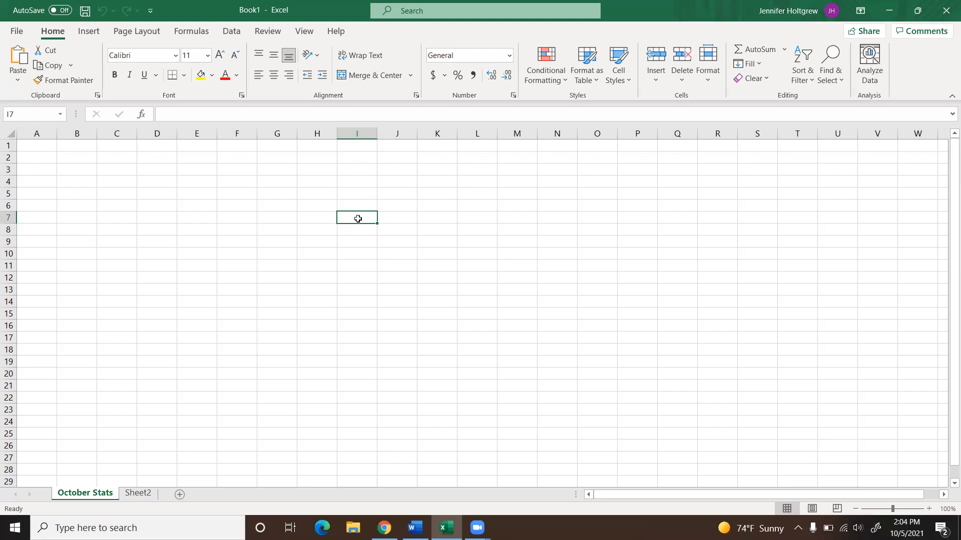
pyautogui.click(179, 113)
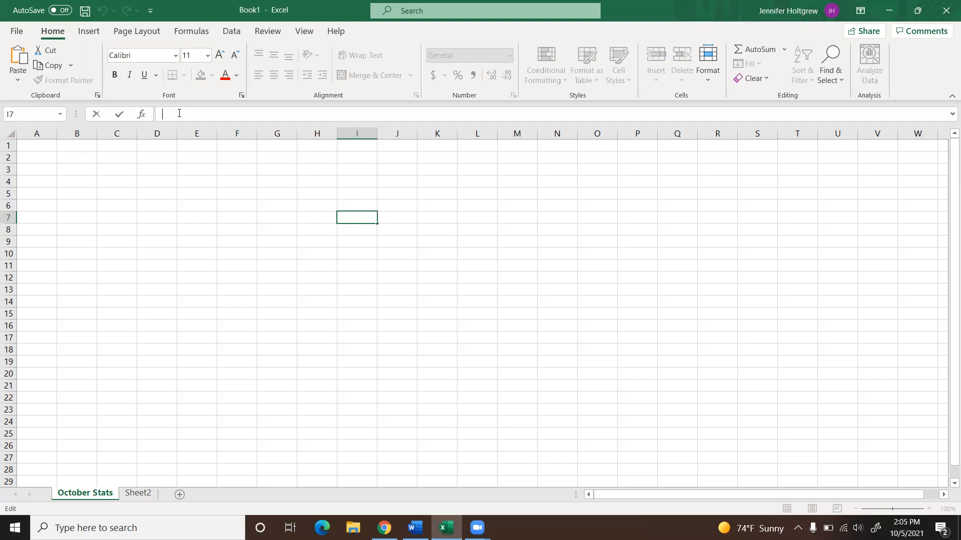
pyautogui.write('=')
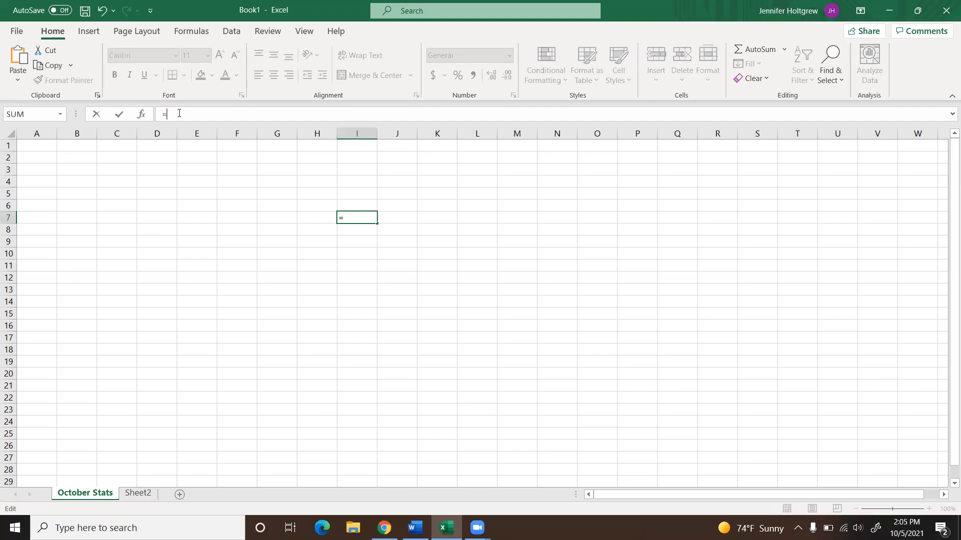
pyautogui.write('(1004*3)')
pyautogui.press('Return')
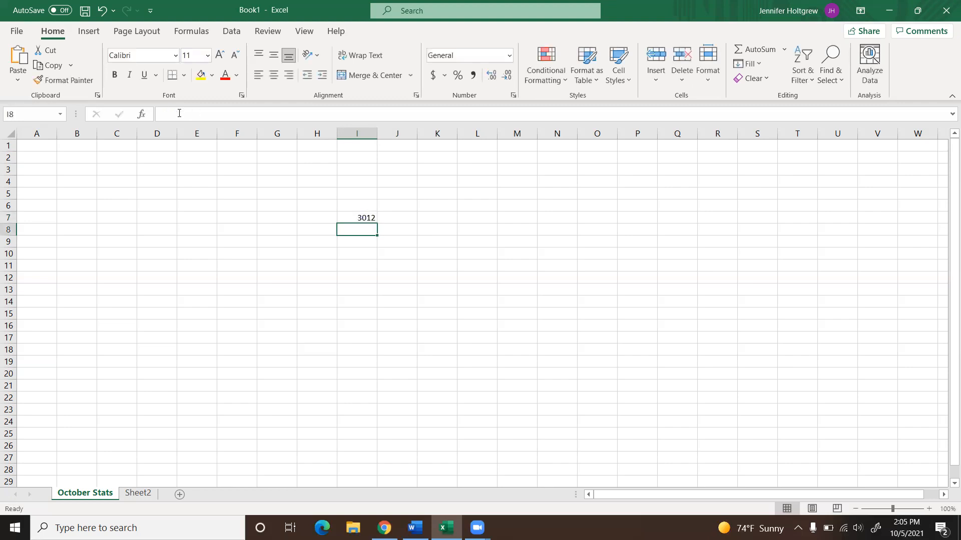
# Step: Review the formula in cell I7 and the list of available functions without inserting one
pyautogui.press('Up')
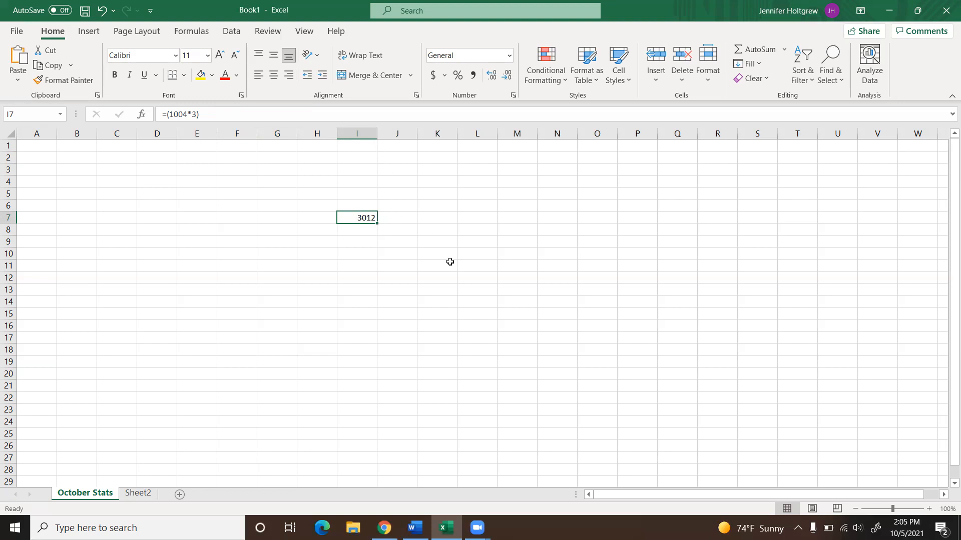
pyautogui.click(170, 115)
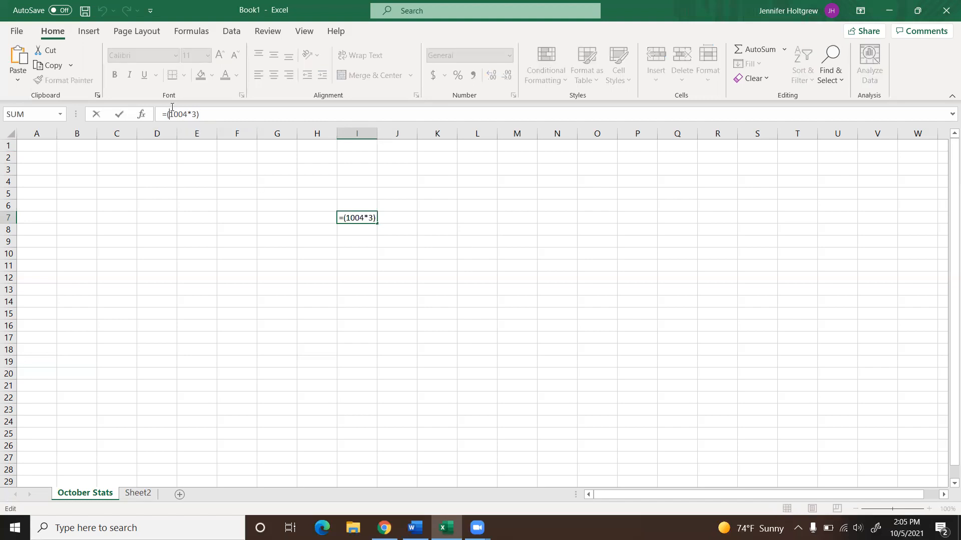
pyautogui.click(213, 115)
pyautogui.click(144, 114)
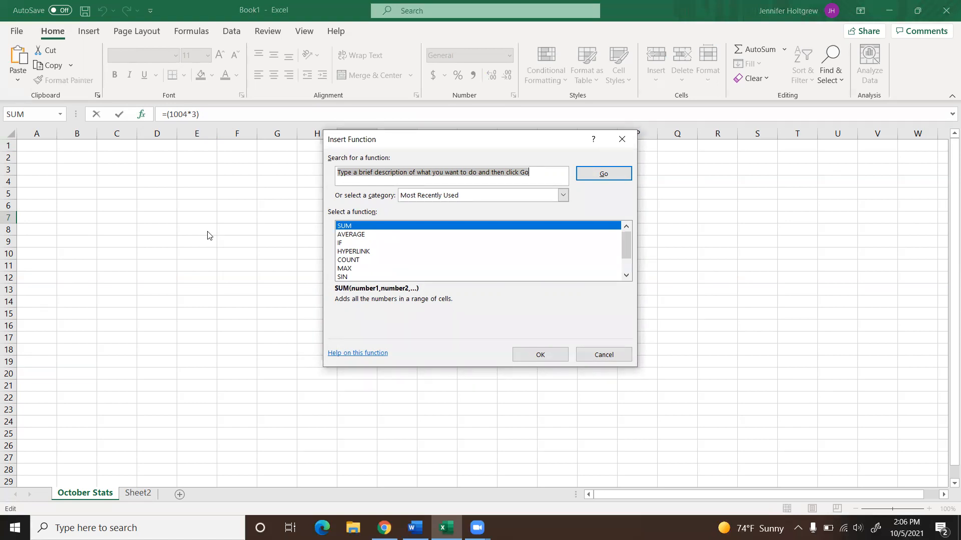
pyautogui.click(606, 355)
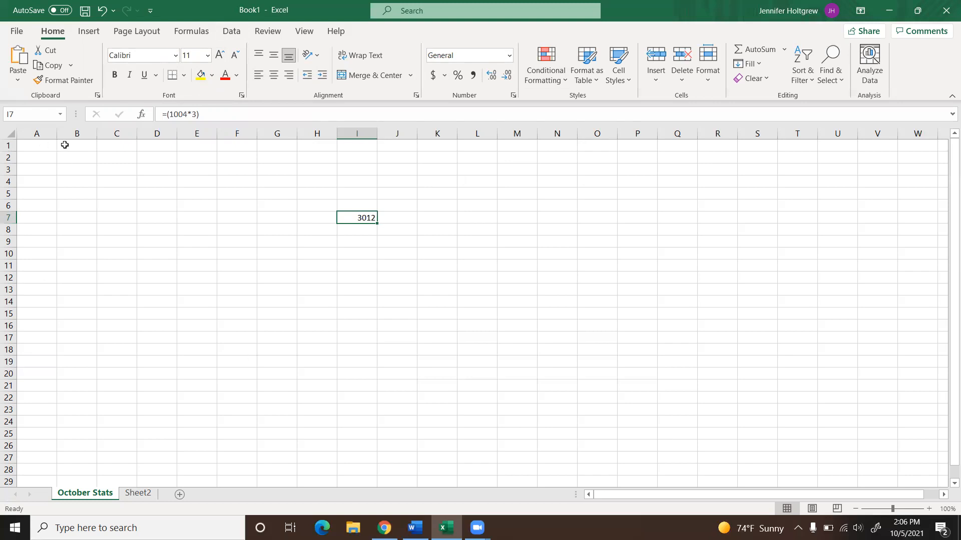
# Step: Select the ranges A1:A10 and A1:H1 in turn to examine vertical and horizontal range selection
pyautogui.moveTo(42, 145); pyautogui.dragTo(48, 254)
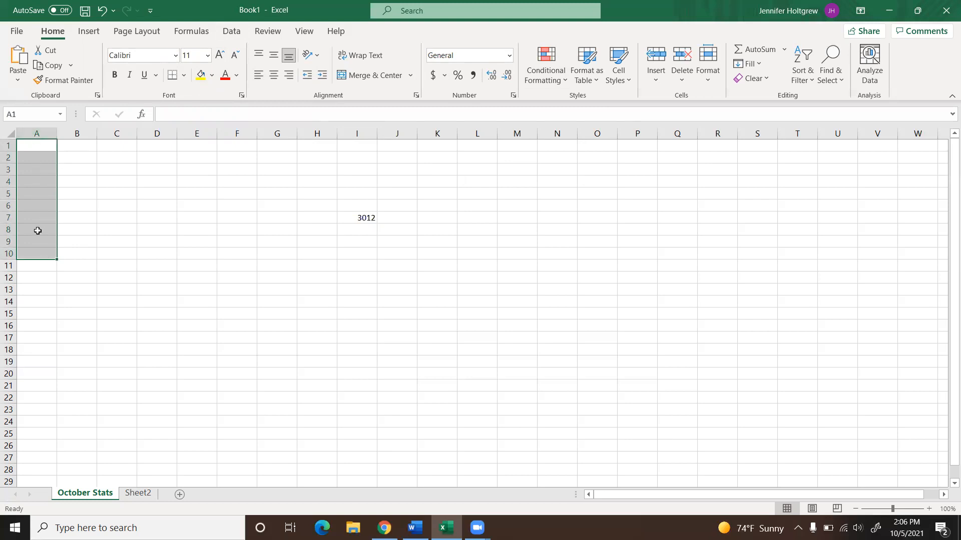
pyautogui.click(114, 181)
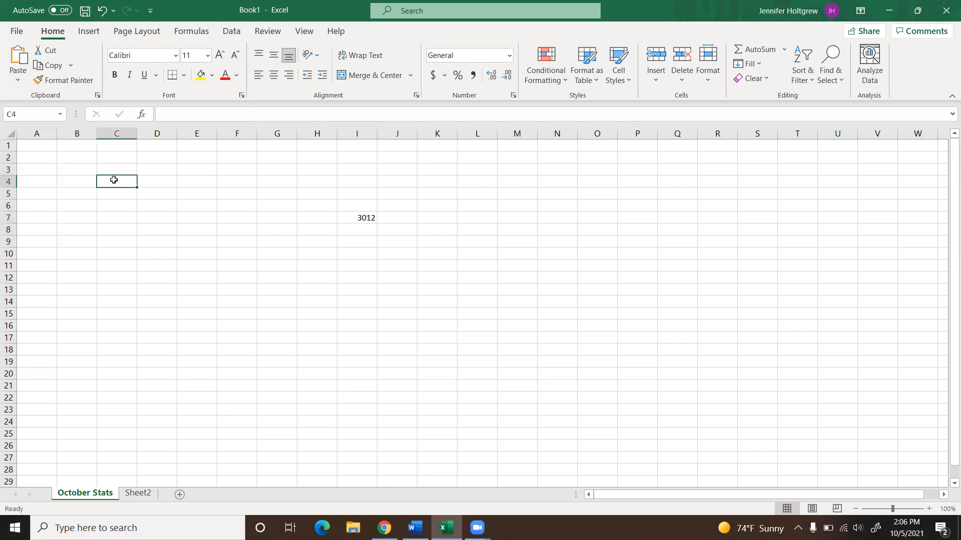
pyautogui.click(35, 144)
pyautogui.moveTo(36, 144); pyautogui.dragTo(297, 149)
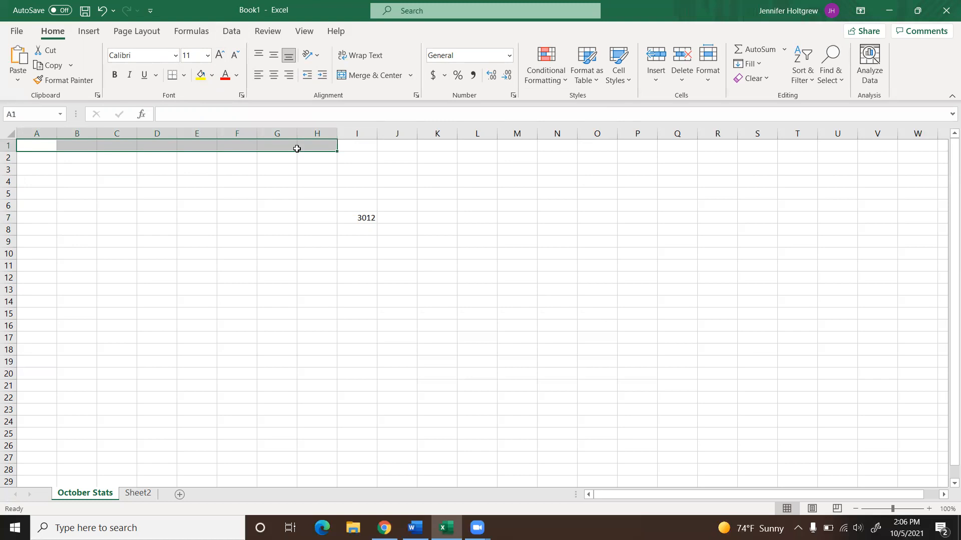
pyautogui.click(283, 232)
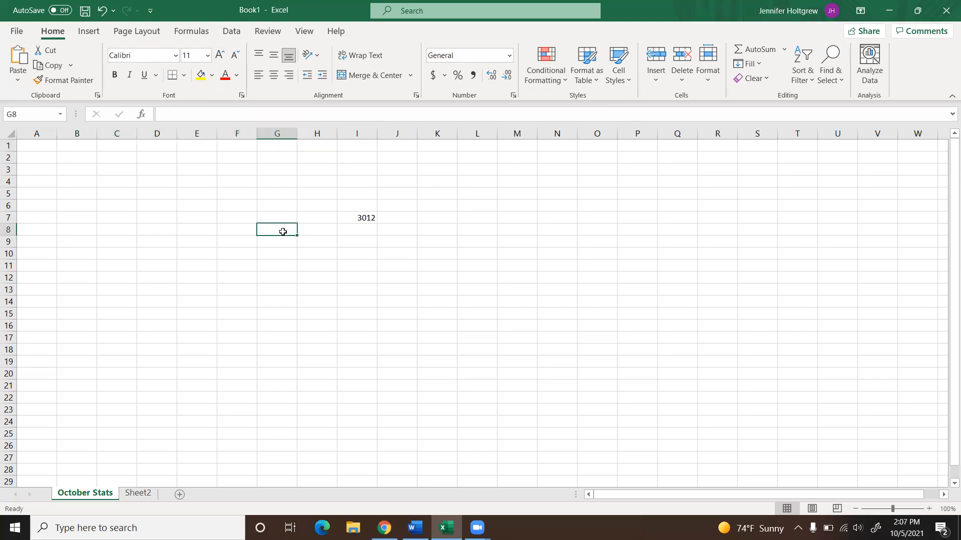
# Step: Enter the values 2, 4, 6, 8 and 10 in cells A1 through A5
pyautogui.click(33, 145)
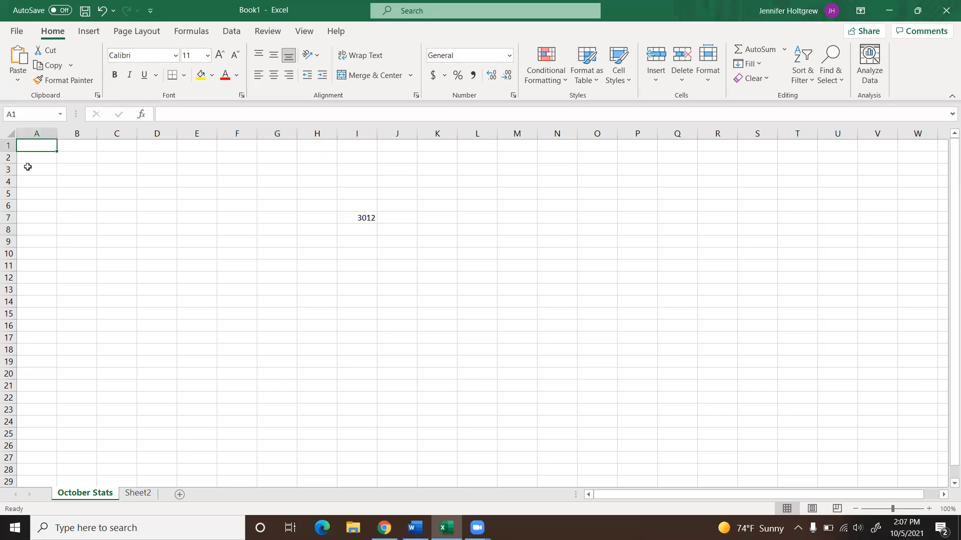
pyautogui.write('2')
pyautogui.press('Return')
pyautogui.write('4')
pyautogui.press('Return')
pyautogui.write('6')
pyautogui.press('Return')
pyautogui.write('8')
pyautogui.press('Return')
pyautogui.write('10')
pyautogui.press('Return')
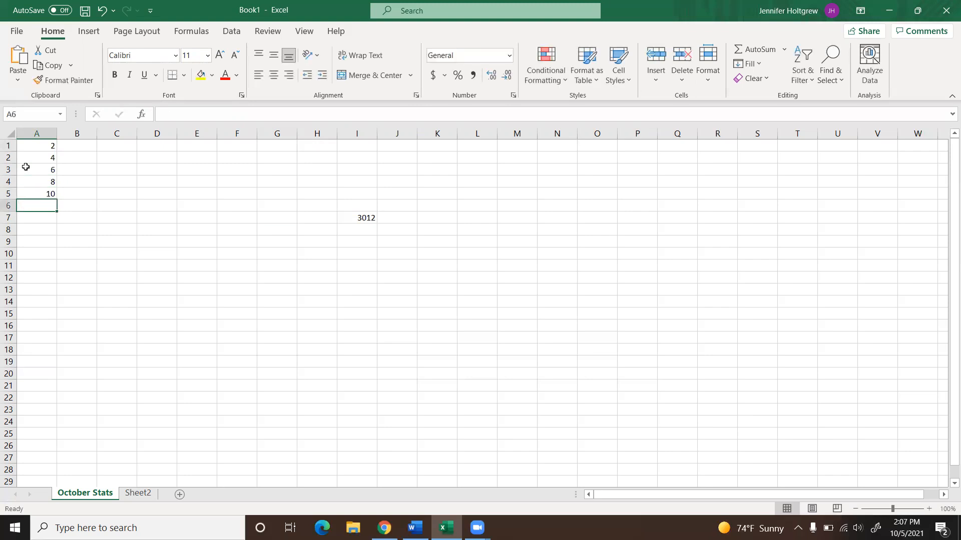
# Step: Extend the number series from cells A1:A2 down column A to row 22 with AutoFill
pyautogui.click(46, 145)
pyautogui.moveTo(45, 144); pyautogui.dragTo(54, 161)
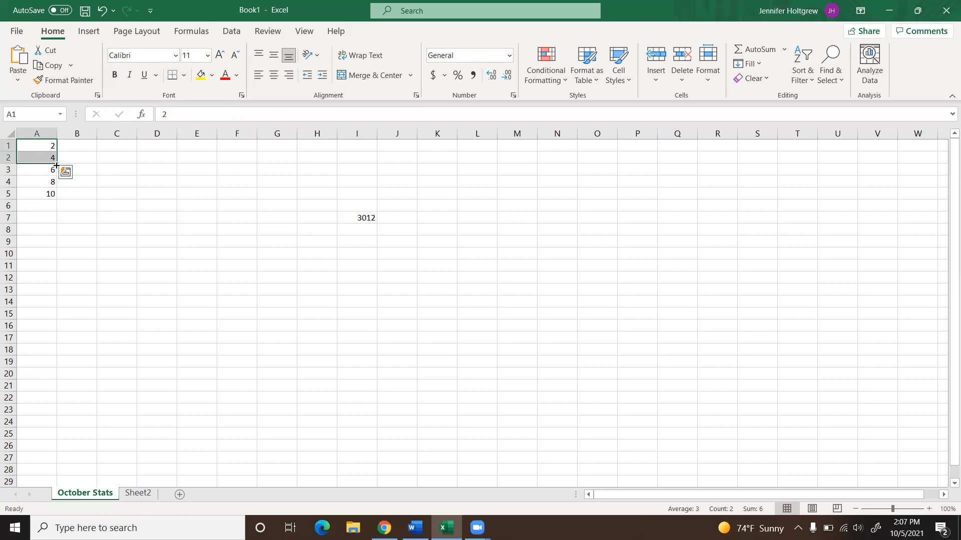
pyautogui.moveTo(56, 163); pyautogui.dragTo(56, 406)
pyautogui.click(154, 365)
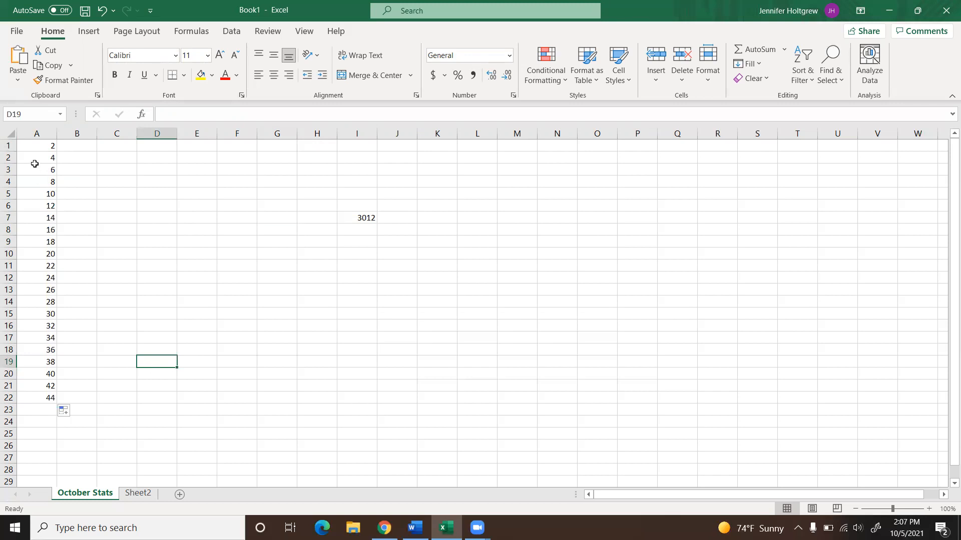
pyautogui.click(47, 147)
pyautogui.click(47, 159)
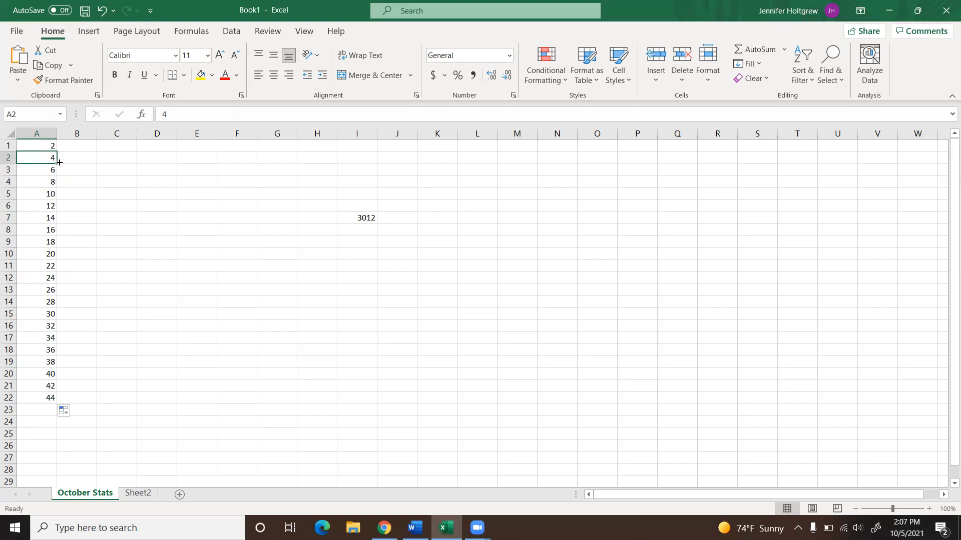
pyautogui.click(89, 174)
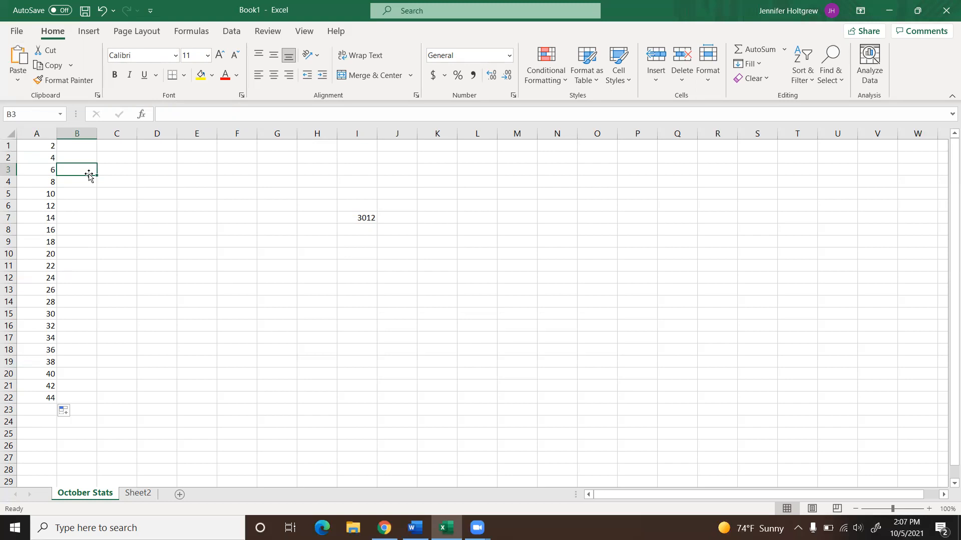
pyautogui.click(94, 31)
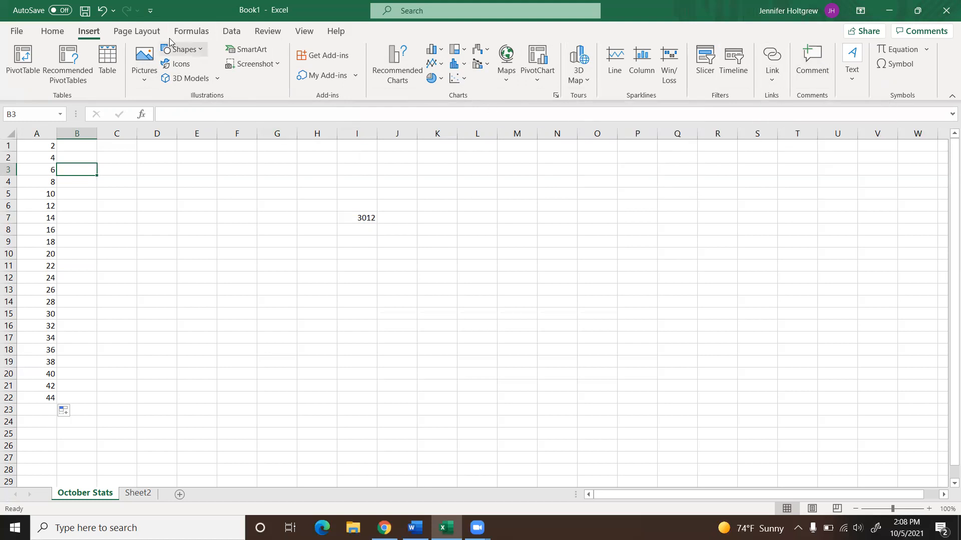
pyautogui.click(154, 33)
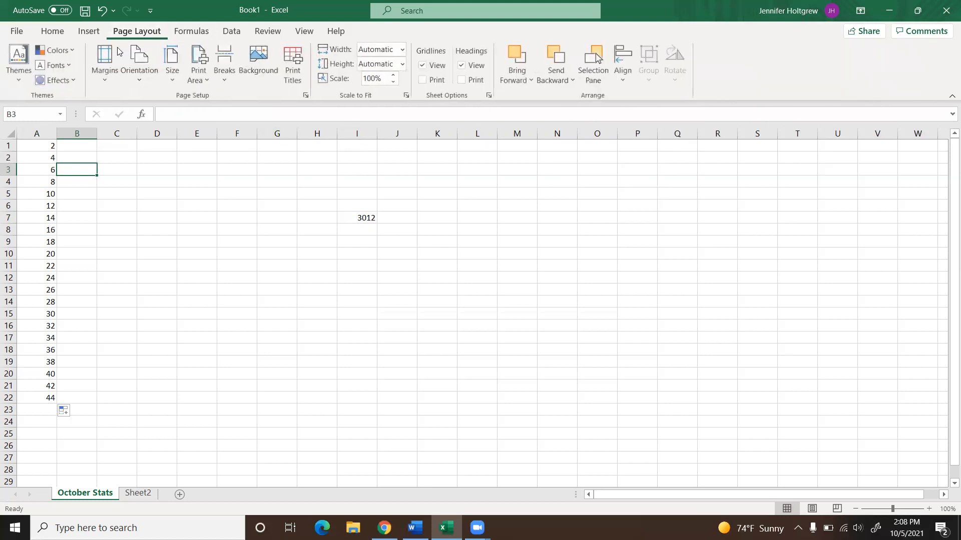
# Step: Review the page orientation choices and insert a horizontal page break above row 10
pyautogui.click(146, 81)
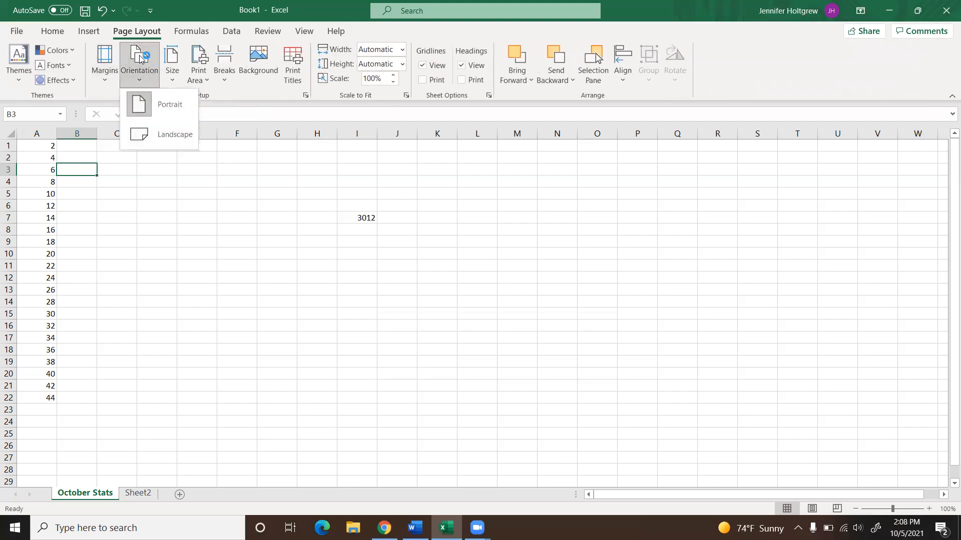
pyautogui.click(140, 80)
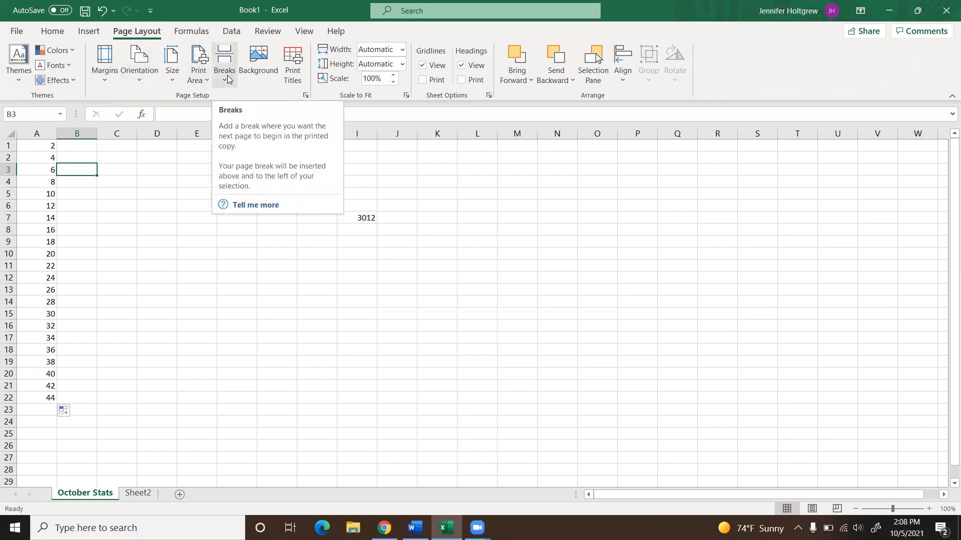
pyautogui.click(8, 254)
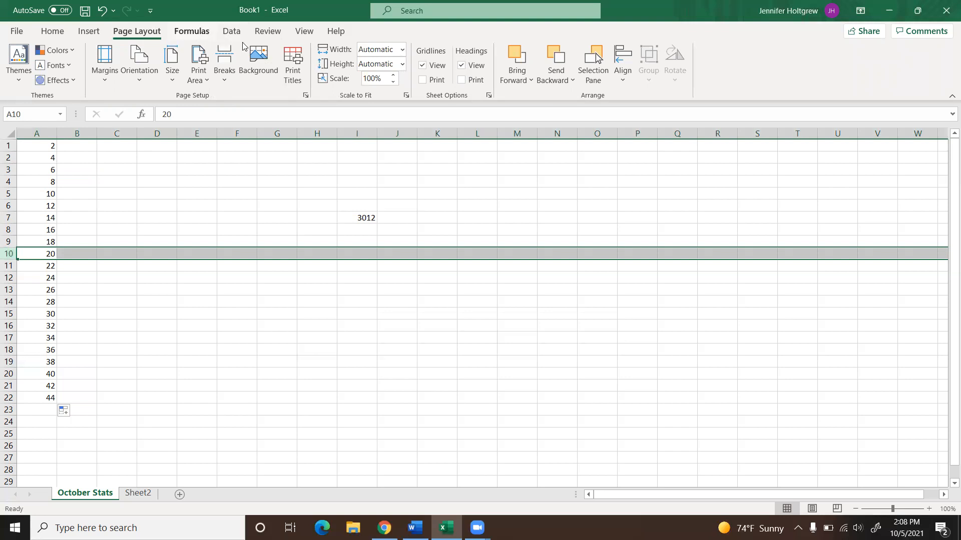
pyautogui.click(225, 72)
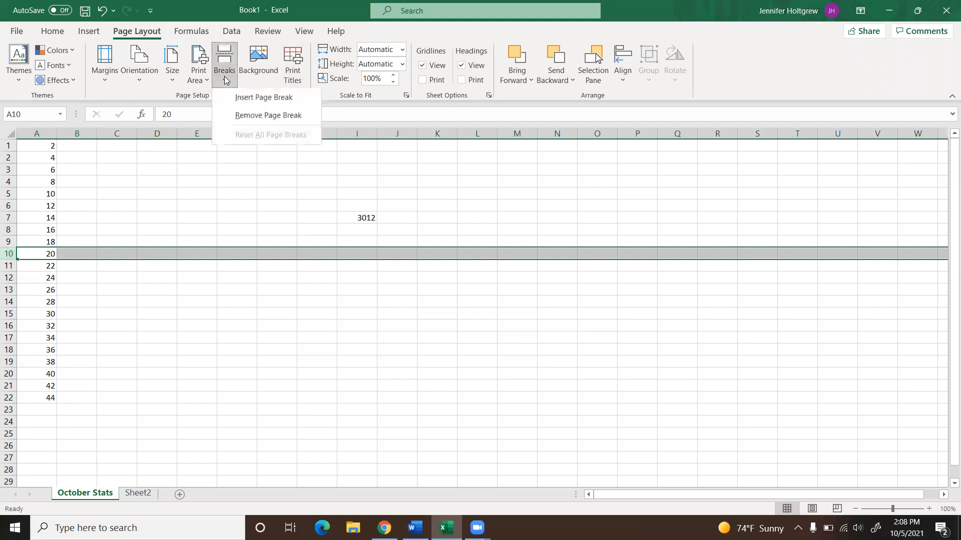
pyautogui.click(237, 113)
pyautogui.click(190, 306)
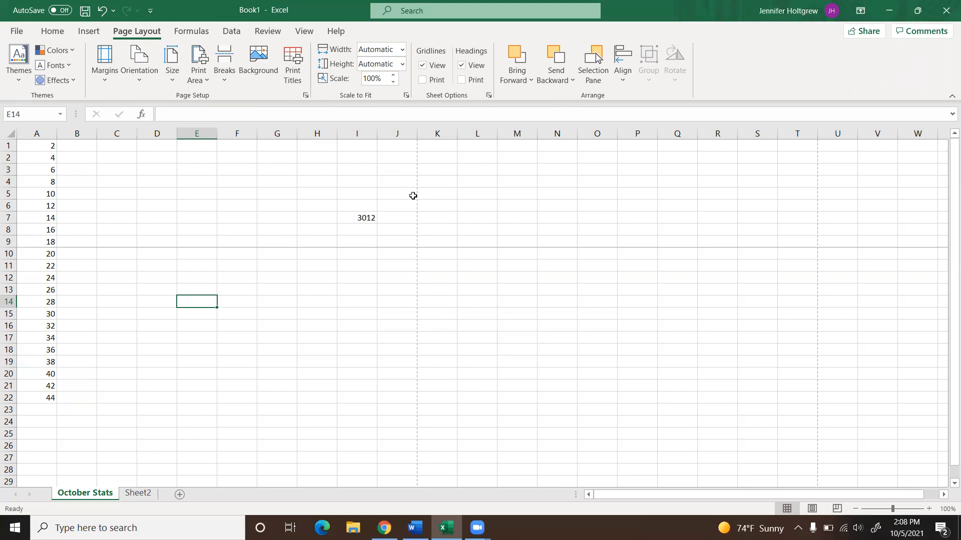
# Step: Examine the commands for formulas, data, reviewing and viewing in turn, dismissing the data import and comments notices
pyautogui.click(204, 32)
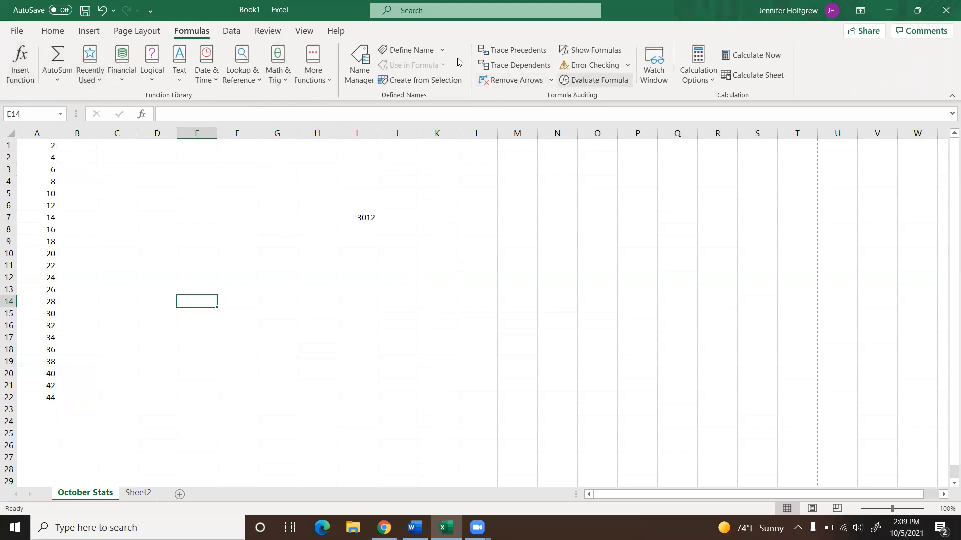
pyautogui.click(232, 32)
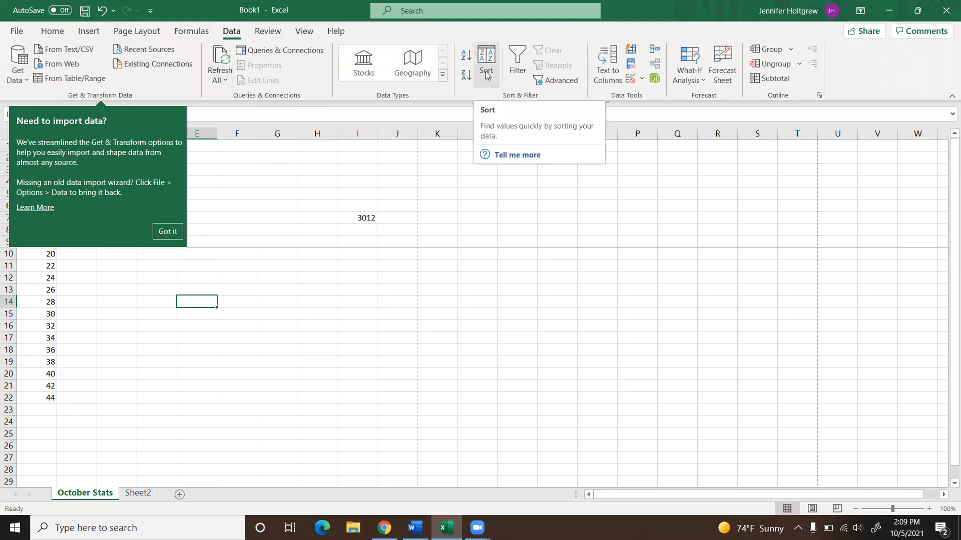
pyautogui.click(166, 231)
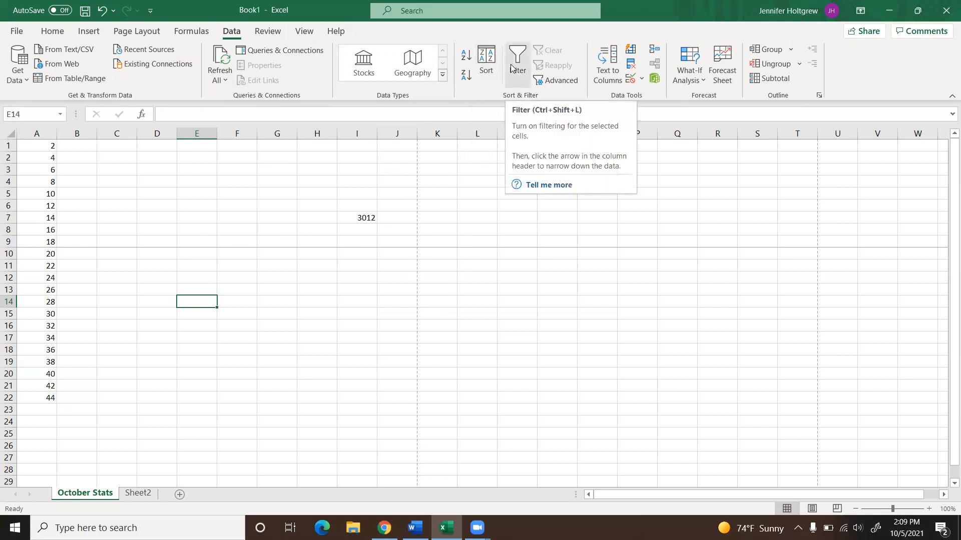
pyautogui.click(267, 31)
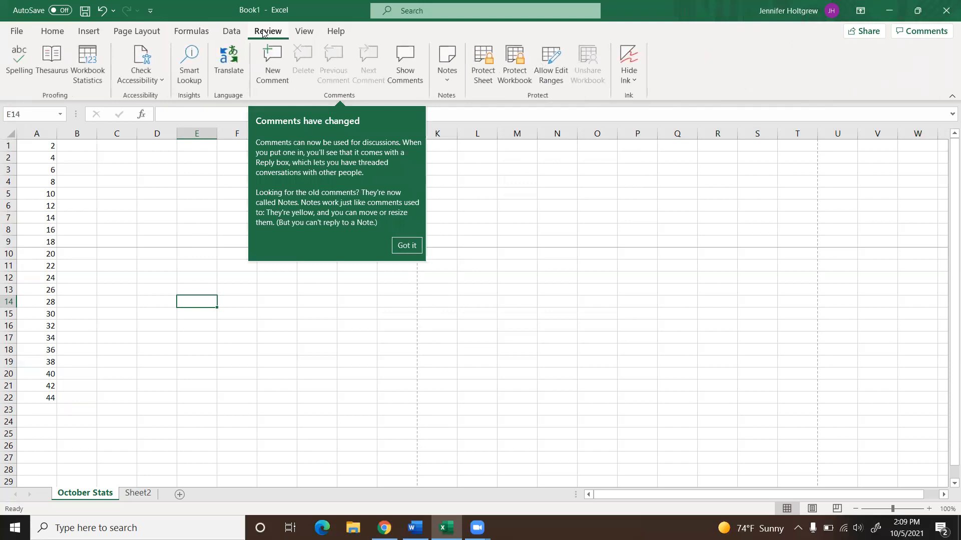
pyautogui.click(407, 245)
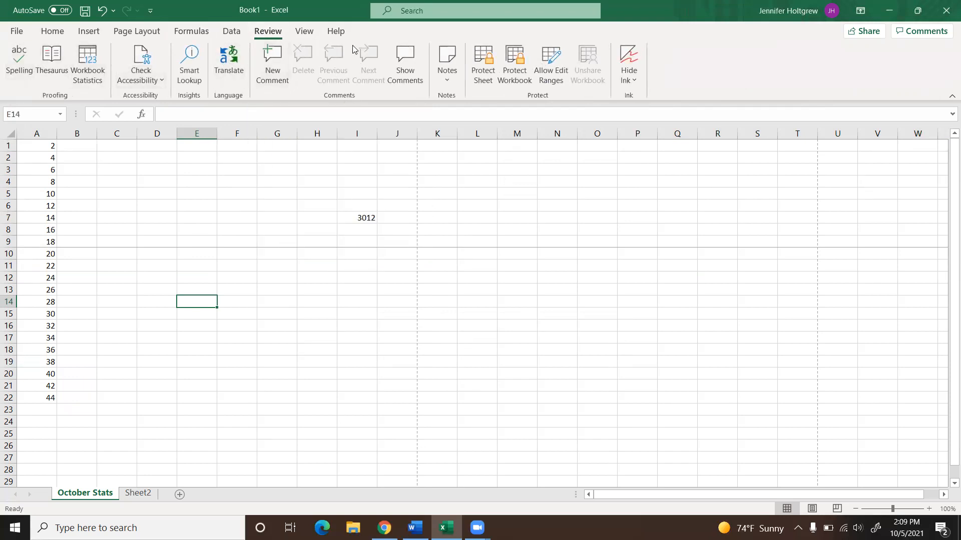
pyautogui.click(305, 31)
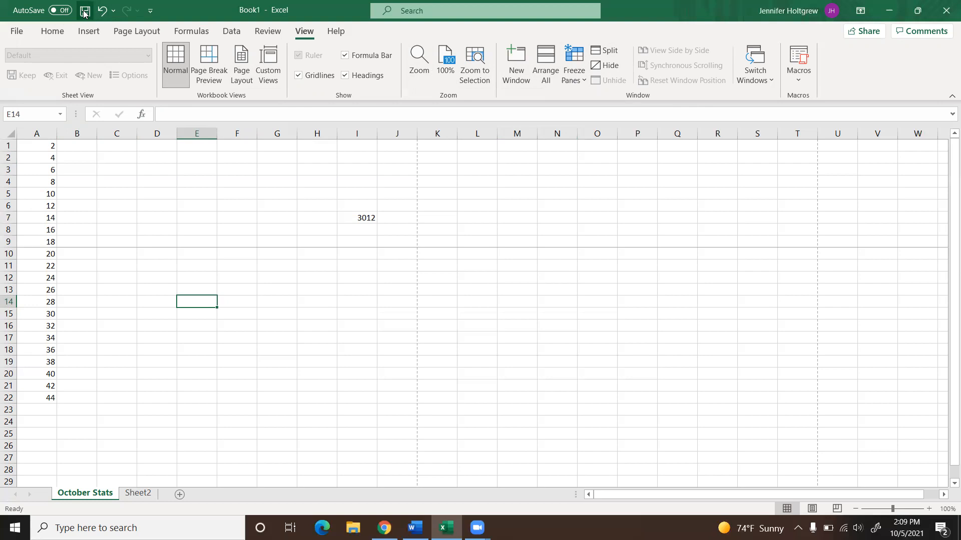
# Step: Review the save locations and the file formats available for saving the workbook in Documents, without saving it
pyautogui.click(13, 36)
pyautogui.click(40, 203)
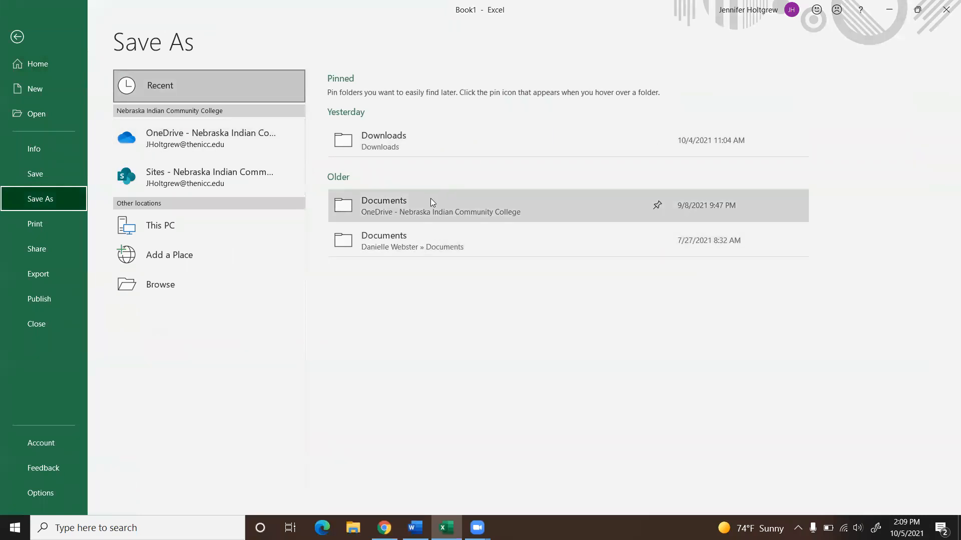
pyautogui.click(167, 289)
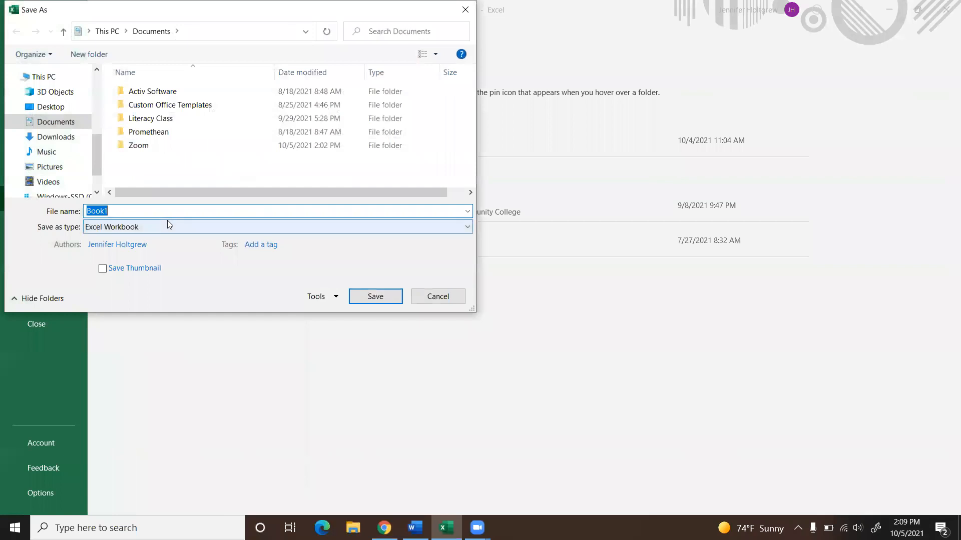
pyautogui.click(465, 226)
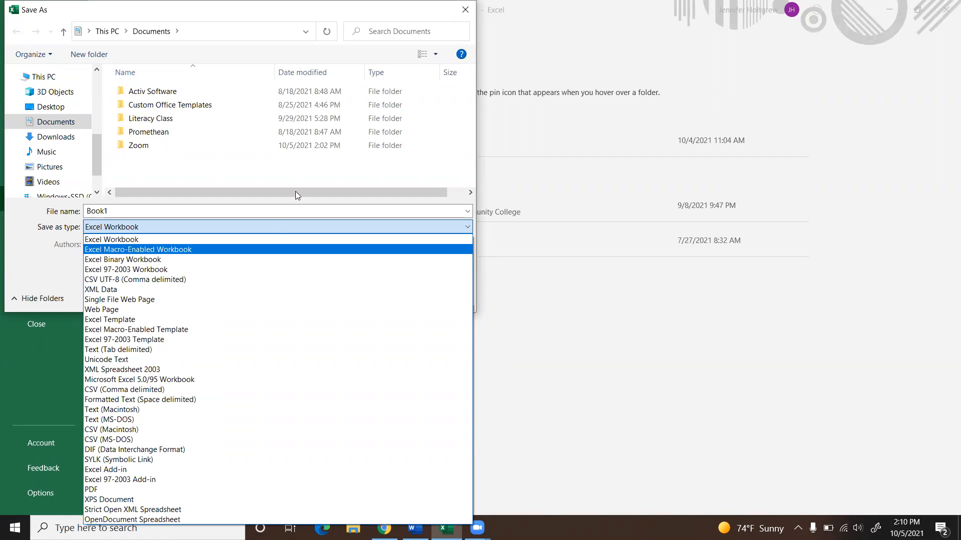
pyautogui.click(161, 208)
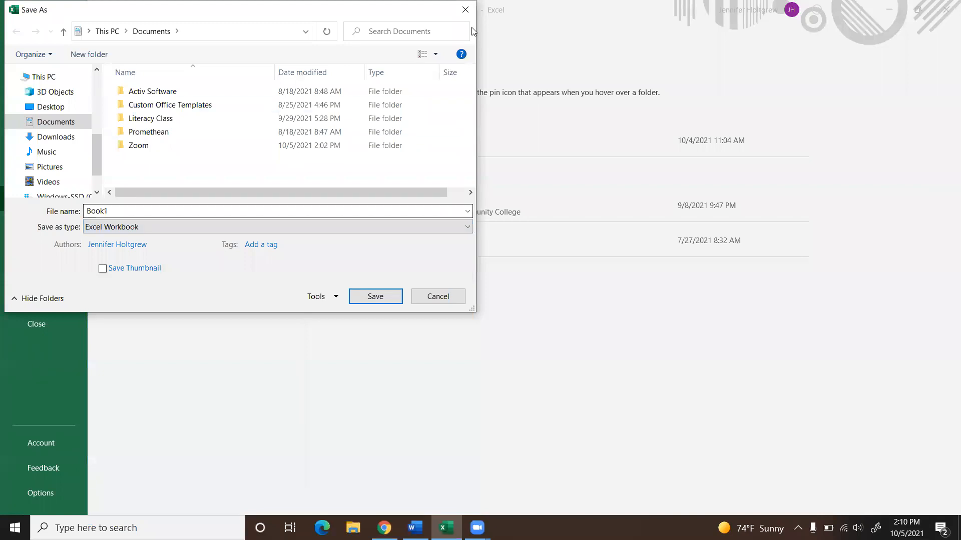
pyautogui.moveTo(250, 6); pyautogui.dragTo(274, 138)
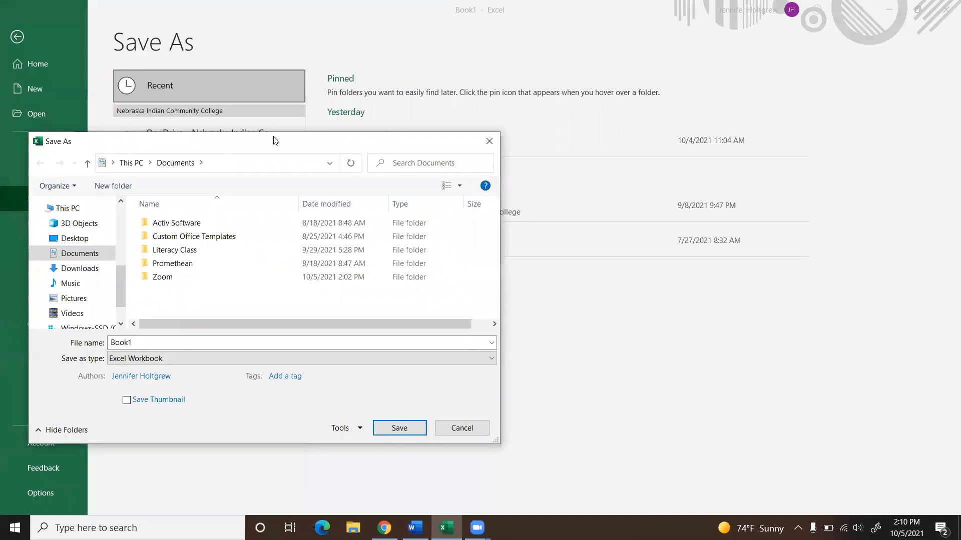
pyautogui.click(489, 142)
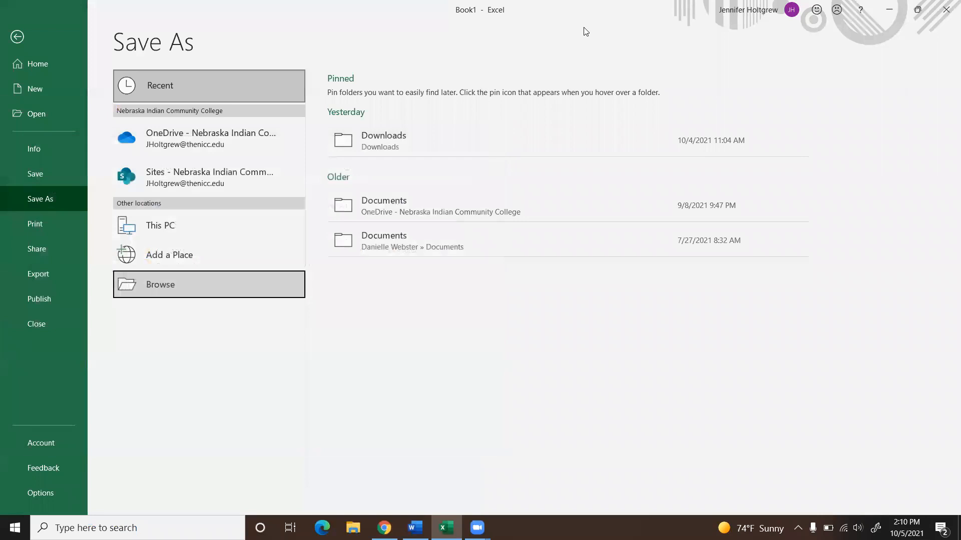